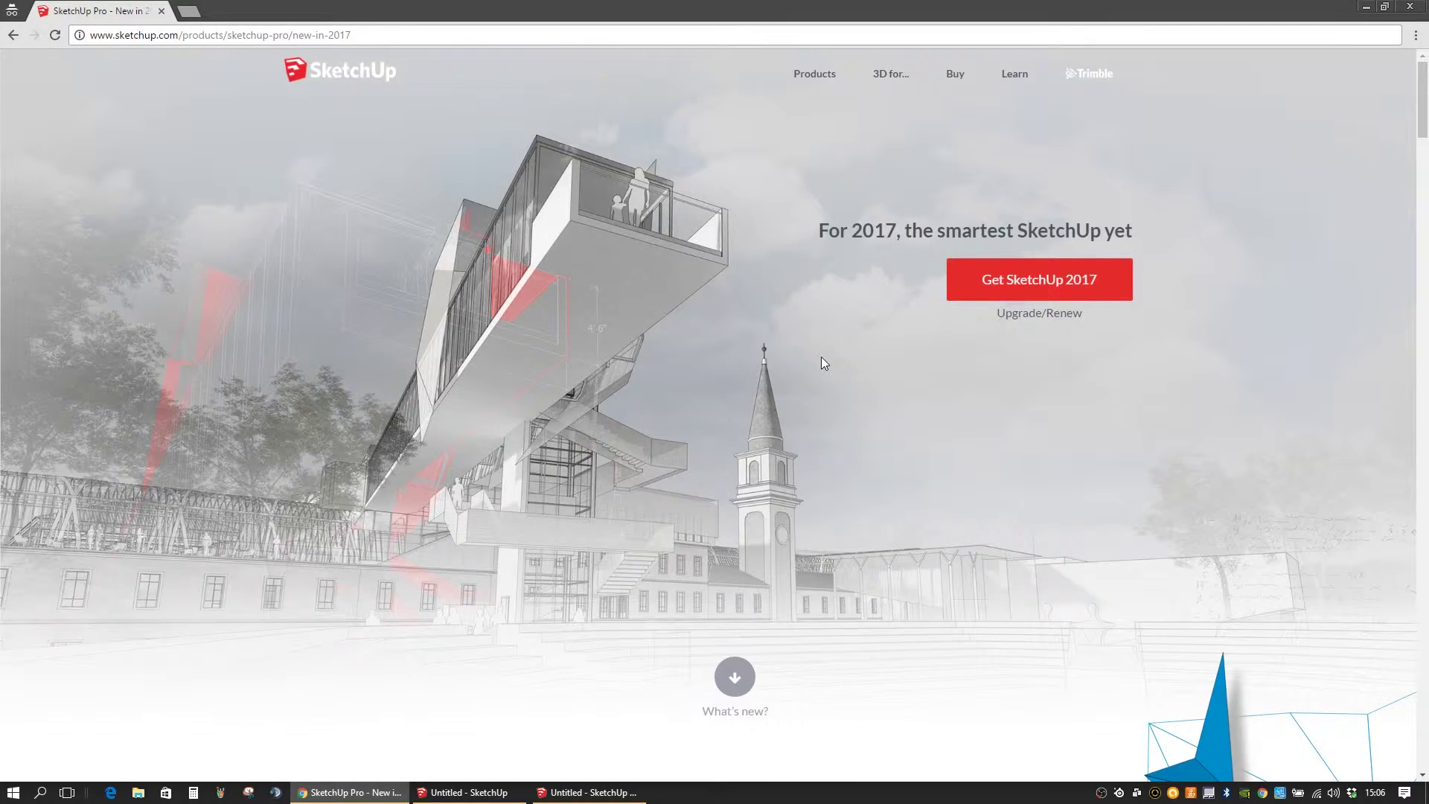
Step: Scroll the SketchUp 2017 page past graphics and transparency to the "Click and... release!" section
scroll(706, 446, down, 10)
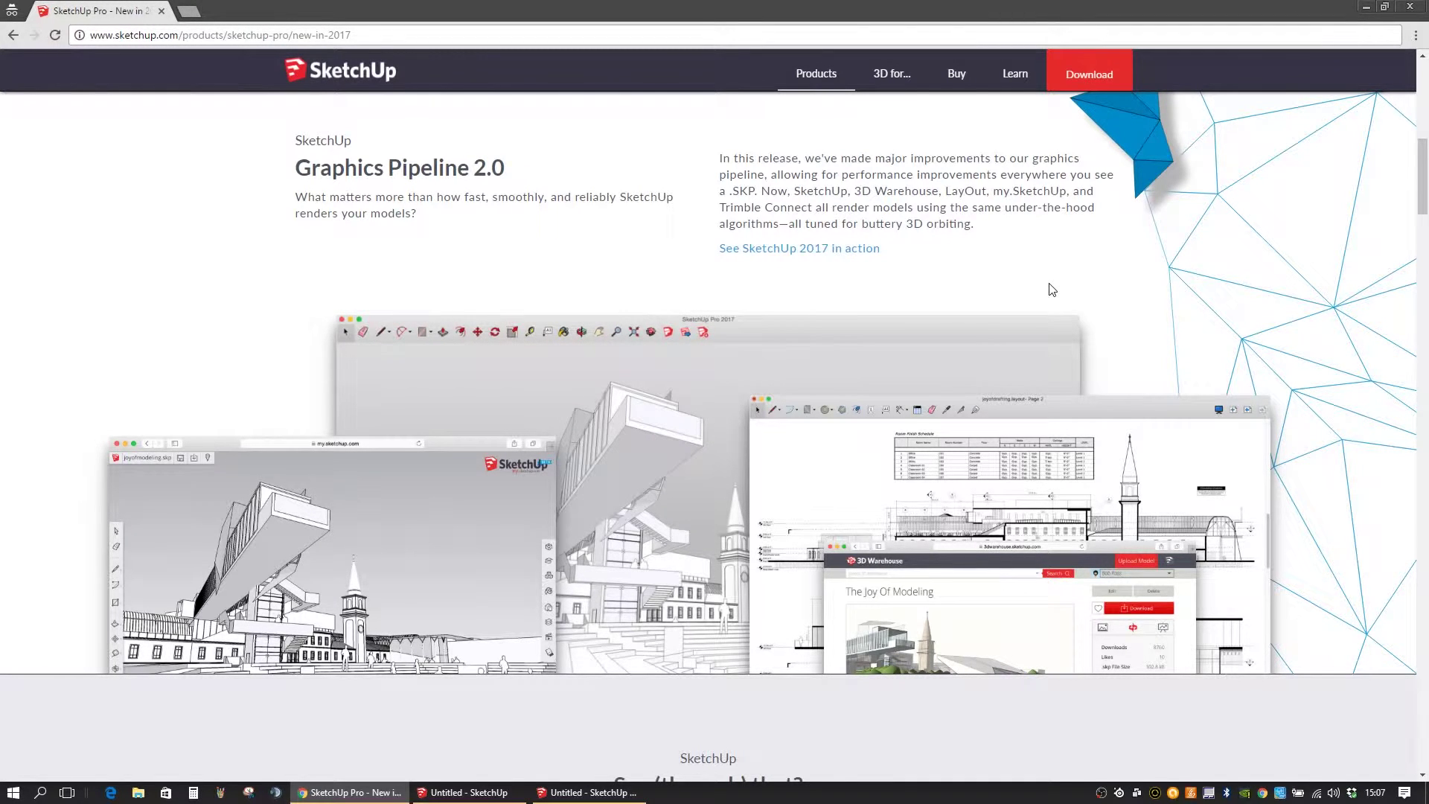
scroll(1052, 289, down, 3)
scroll(1052, 289, down, 2)
scroll(1052, 290, down, 3)
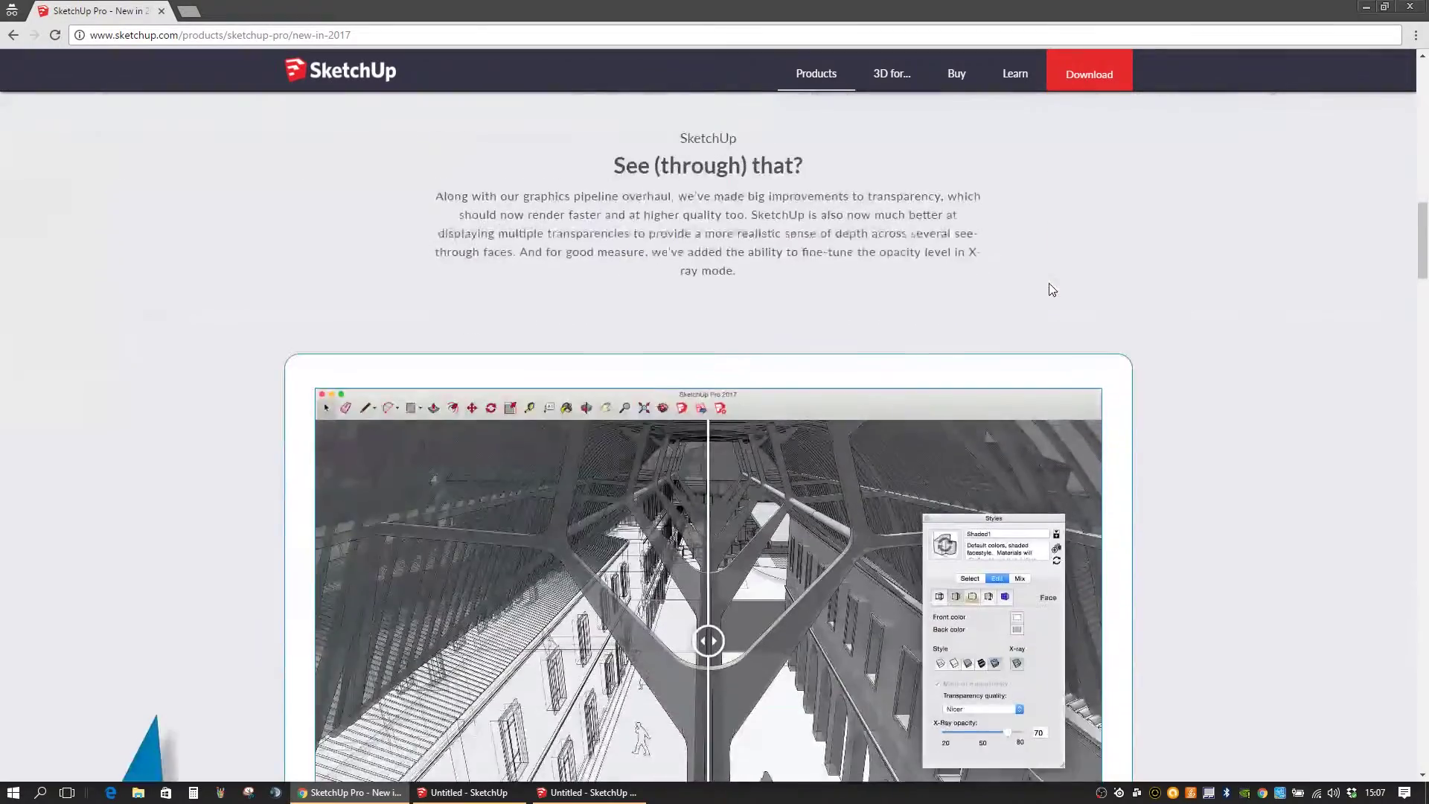
scroll(1053, 289, down, 2)
scroll(1049, 282, down, 2)
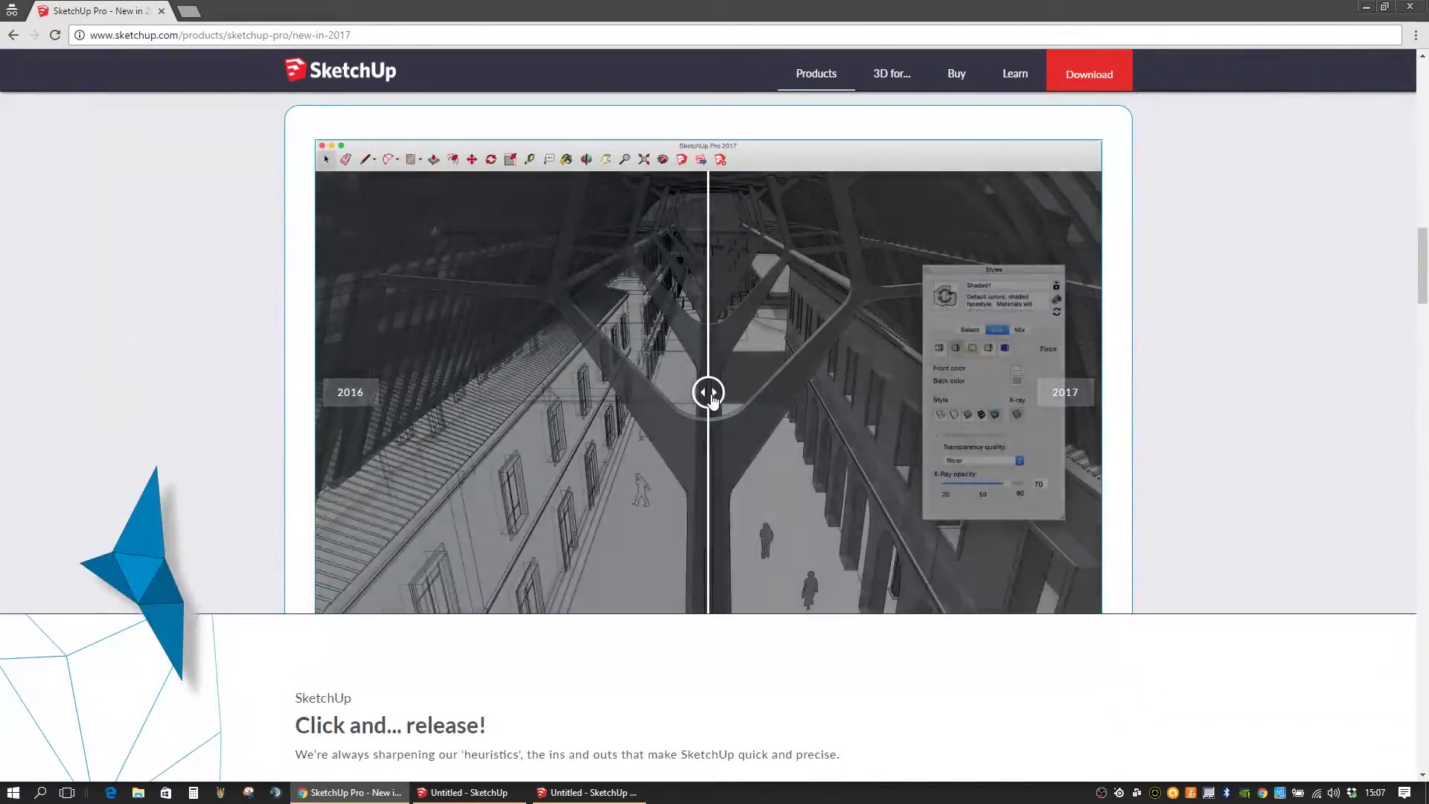
scroll(1191, 332, down, 6)
scroll(1190, 333, down, 2)
scroll(1190, 334, up, 2)
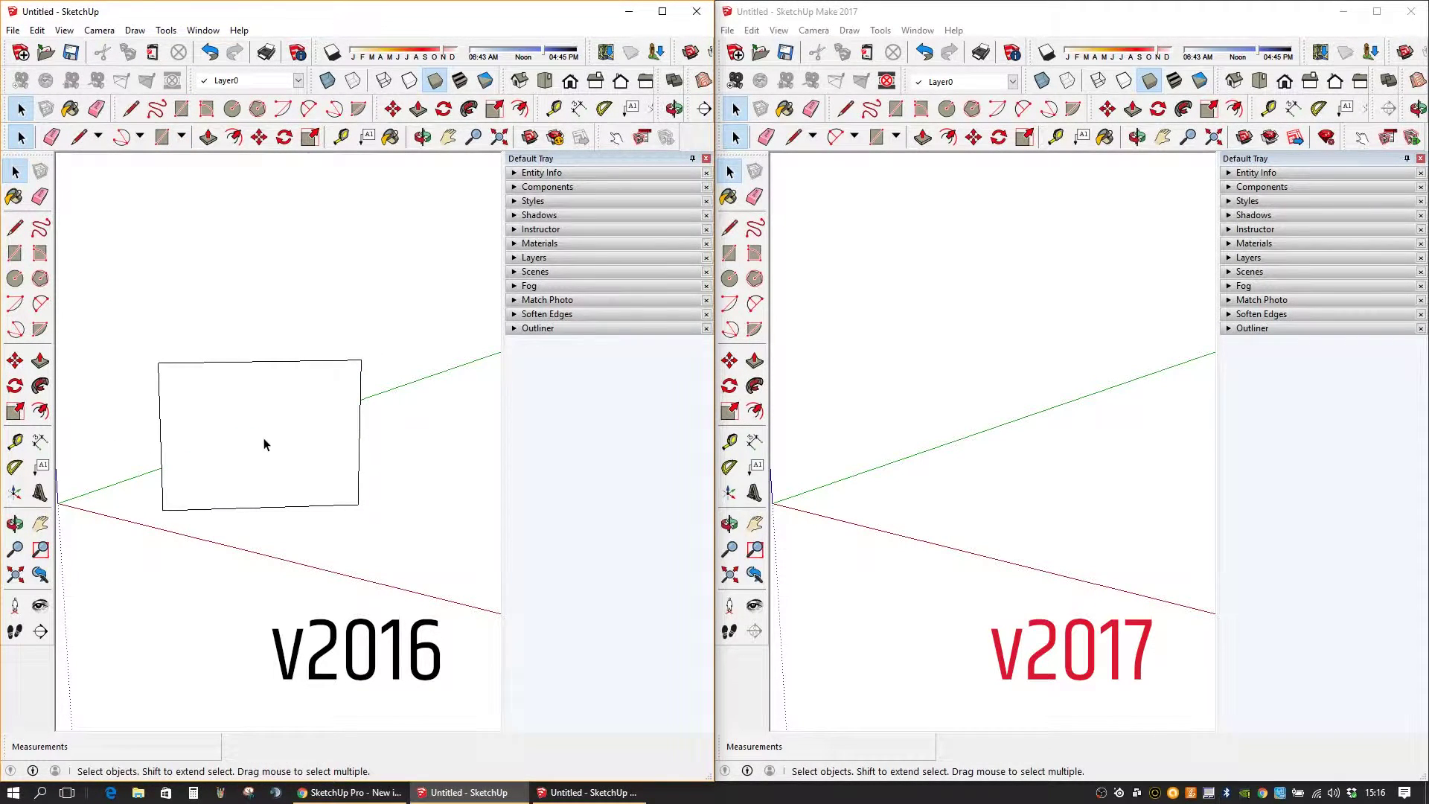
Step: In the SketchUp Make 2017 window, place a rectangle's first corner on the ground plane
click(960, 491)
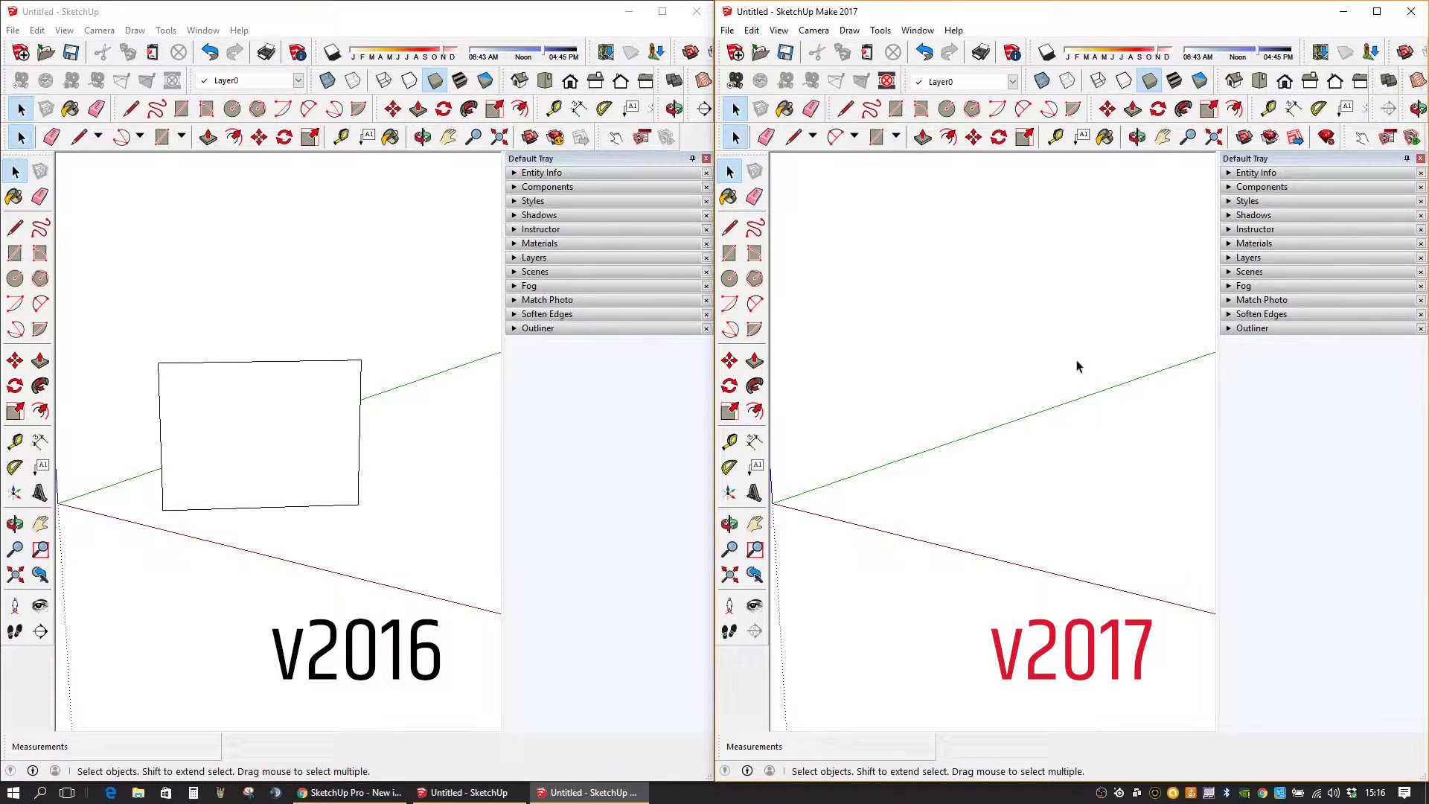
click(730, 254)
click(852, 497)
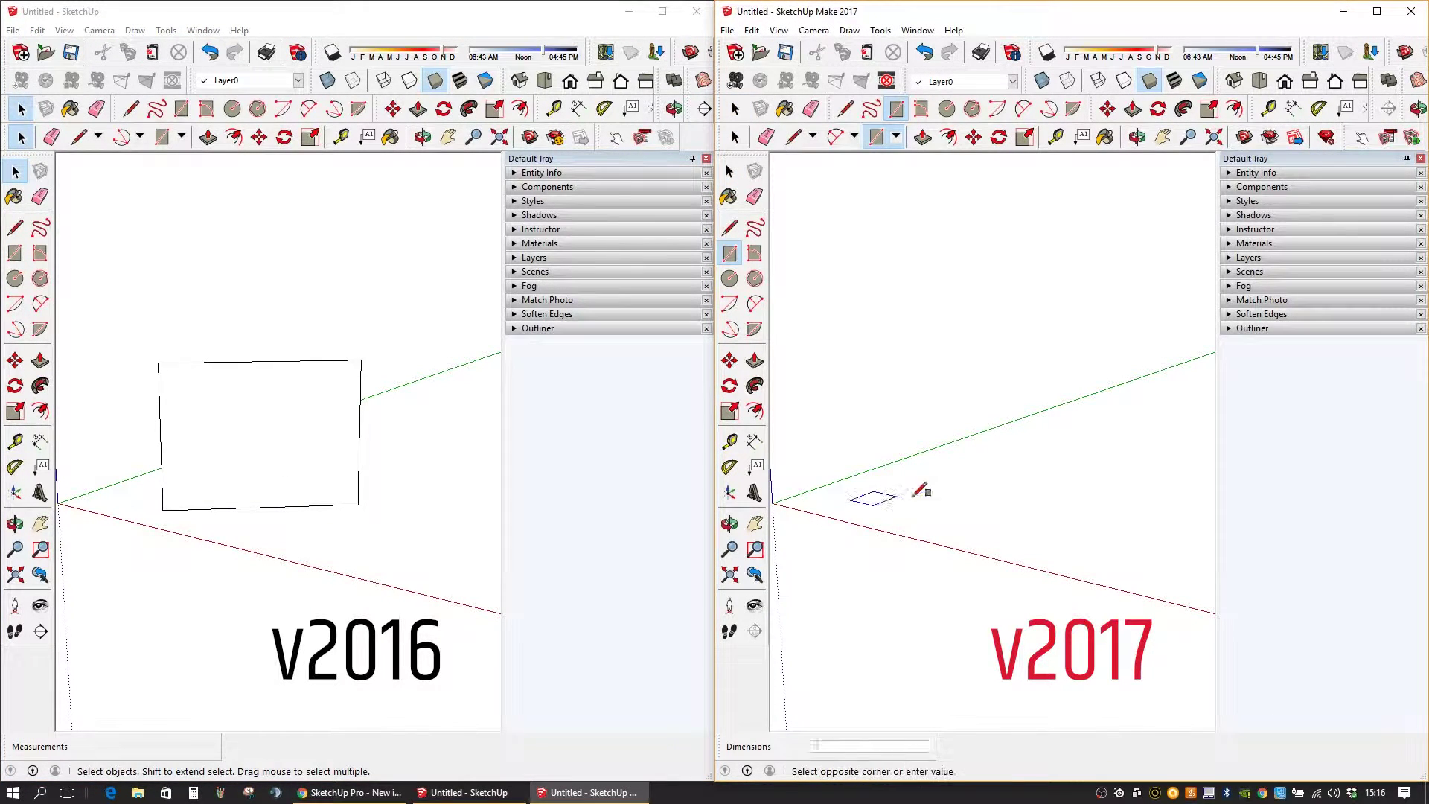